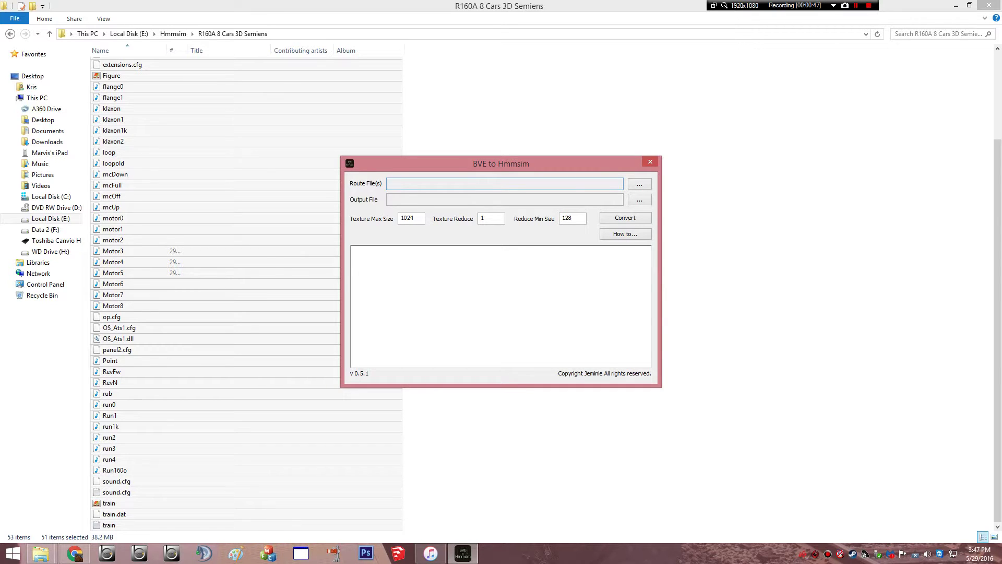
# - Switch to iTunes and examine Hmmsim's documents area in the File Sharing section of the iPad's Apps page
pyautogui.moveTo(417, 163); pyautogui.dragTo(556, 154)
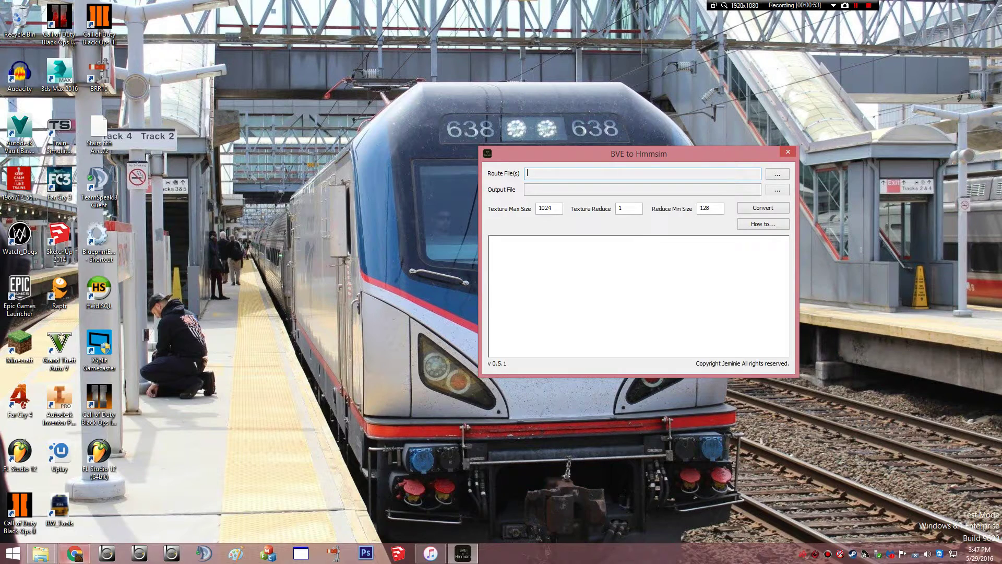
pyautogui.moveTo(41, 554)
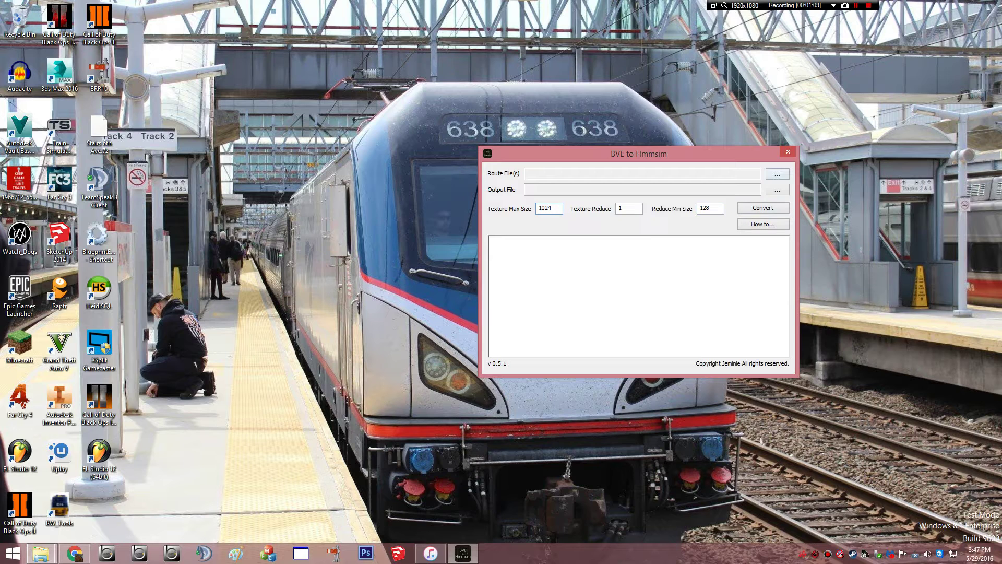
pyautogui.click(430, 553)
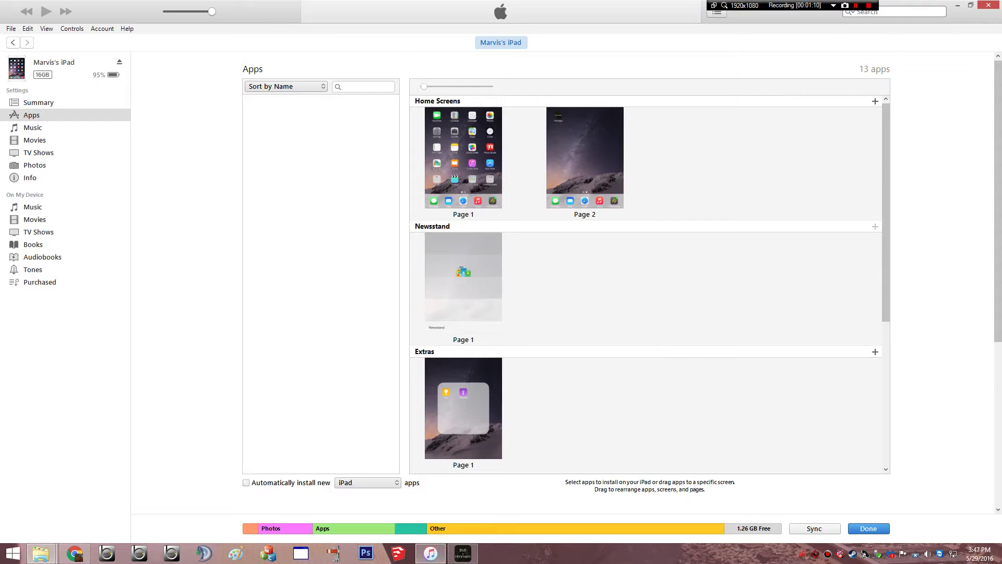
pyautogui.scroll(-3, 566, 282)
pyautogui.scroll(-3, 567, 282)
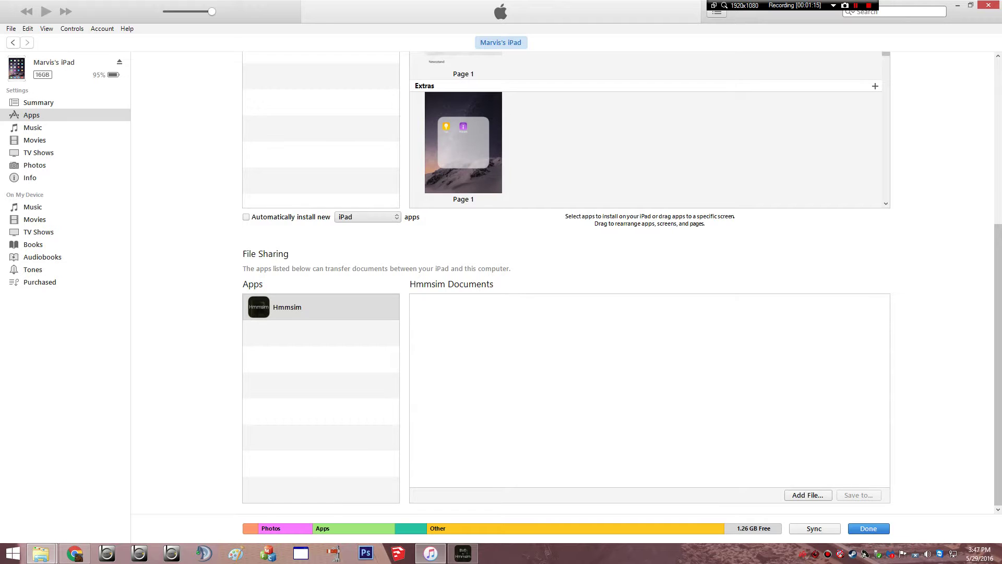
pyautogui.scroll(6, 566, 282)
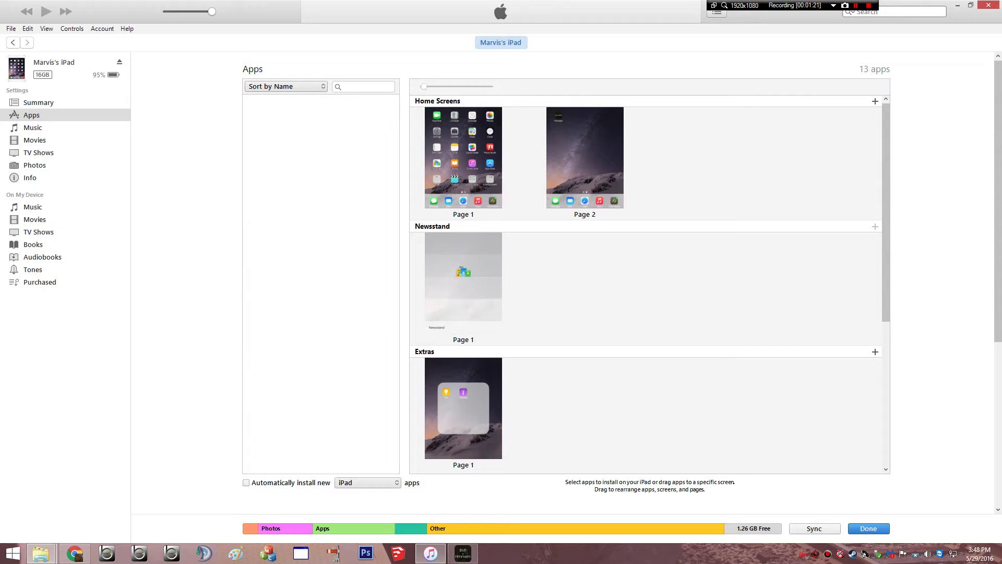
pyautogui.scroll(-8, 650, 287)
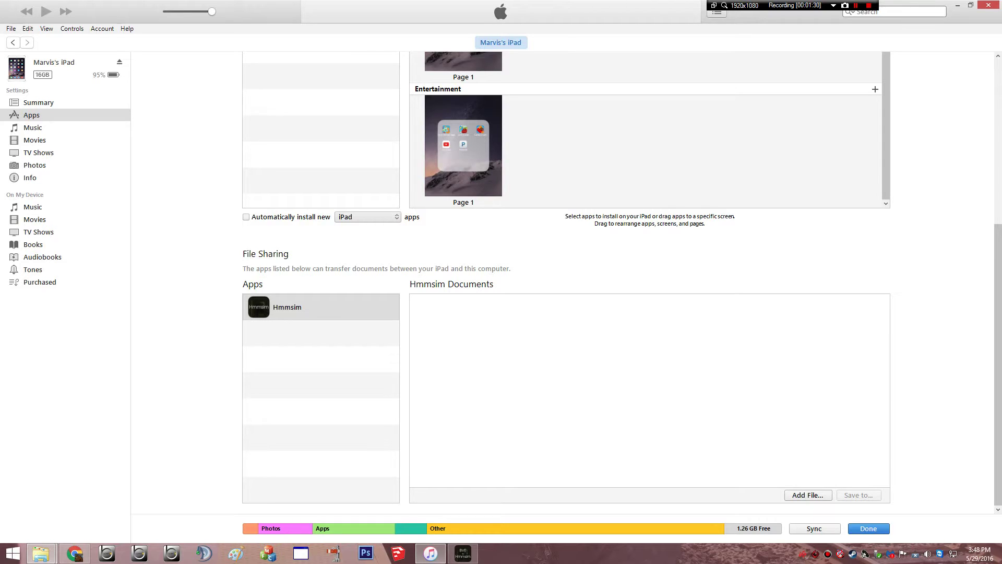
pyautogui.press('alt')
pyautogui.press('alt')
pyautogui.click(320, 307)
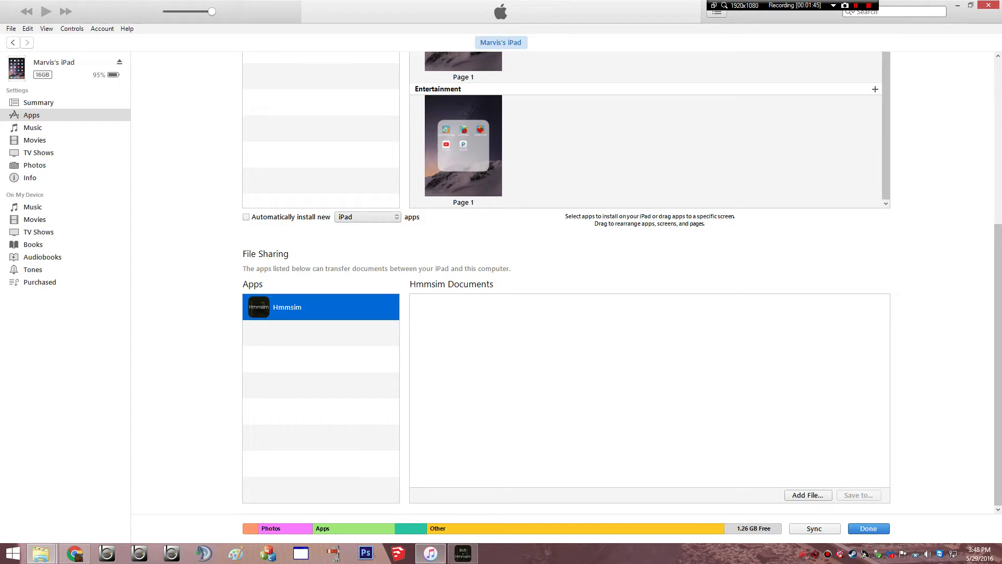
pyautogui.press('alt')
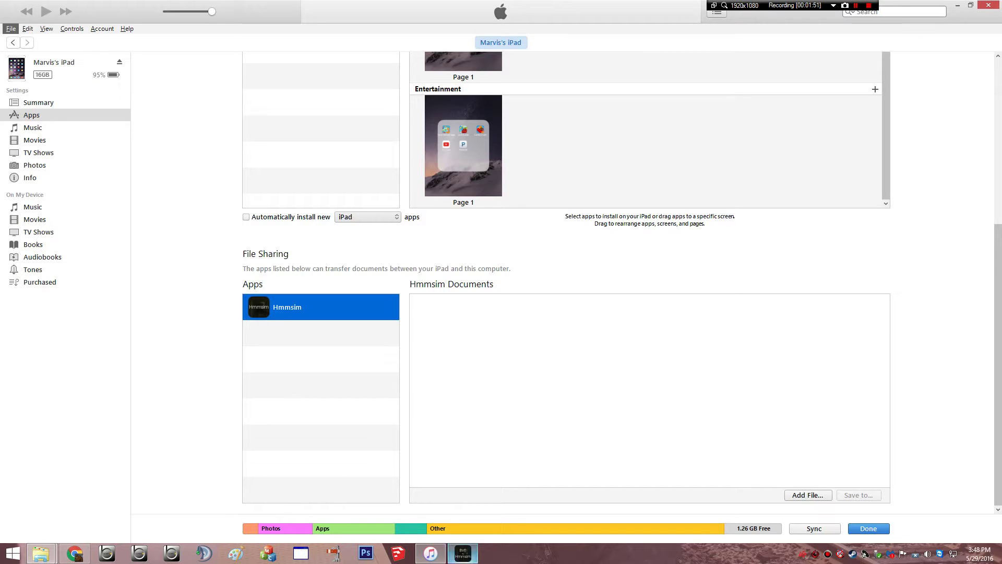
pyautogui.click(430, 553)
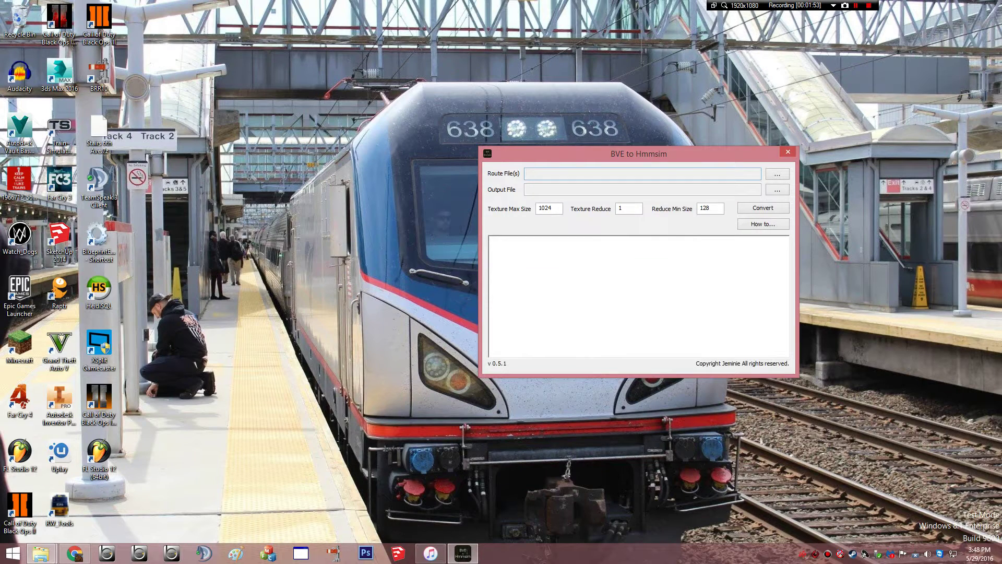
# - In BVE to Hmmsim, load NYCT-M (Broad St) (Nassau St LCL).csv from the NYCT-M (v1.0) folder as the route file
pyautogui.click(777, 174)
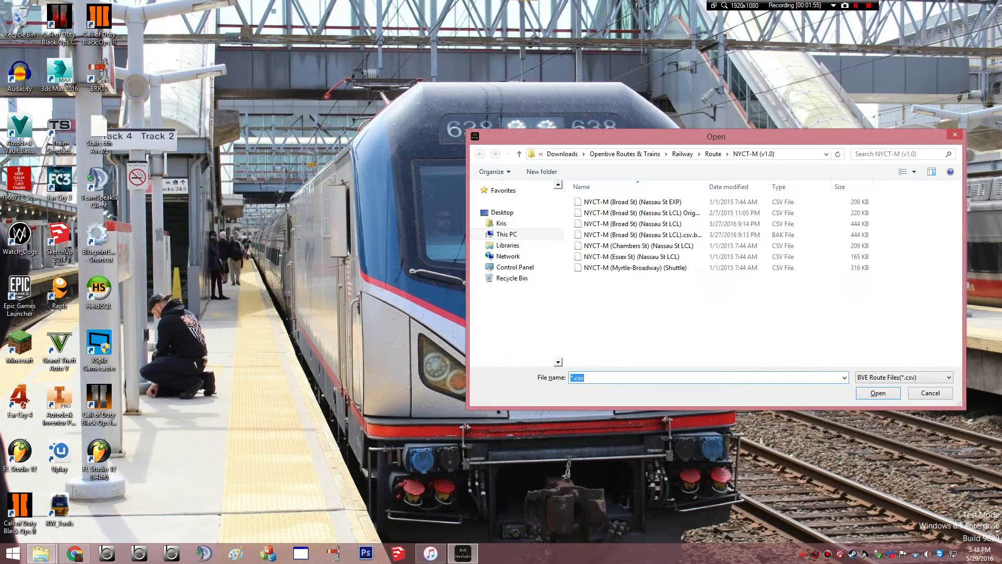
pyautogui.moveTo(773, 137); pyautogui.dragTo(421, 104)
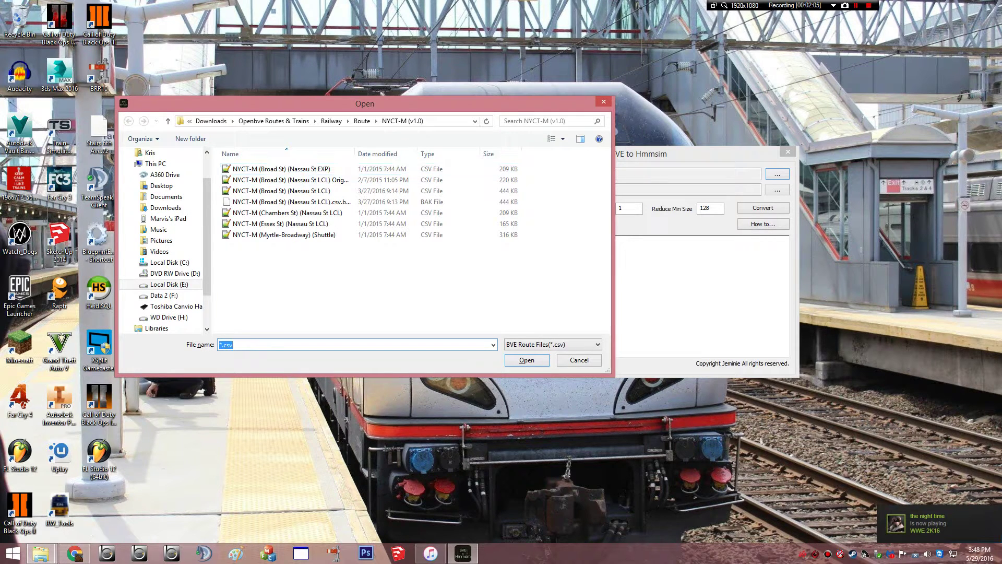
pyautogui.click(282, 191)
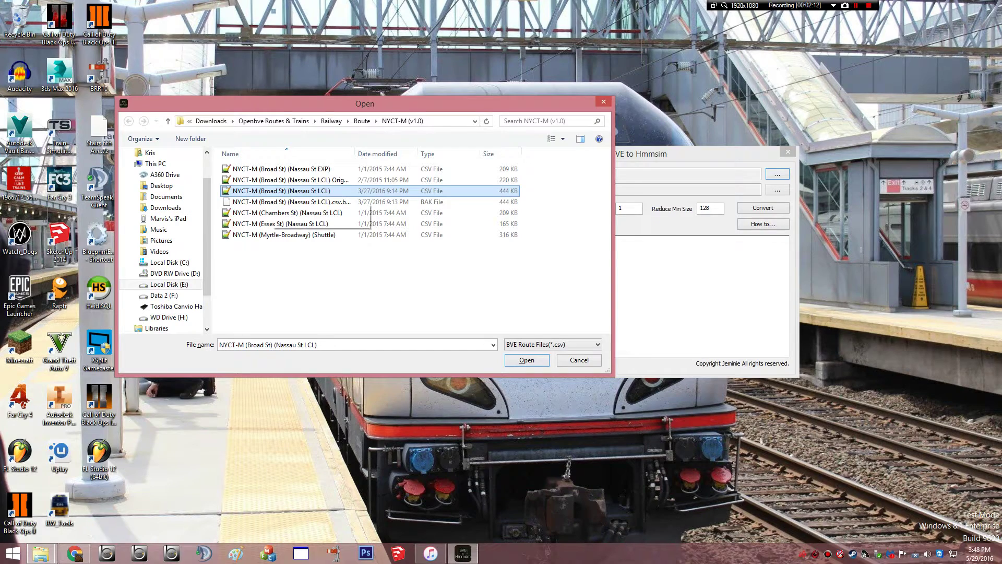
pyautogui.doubleClick(272, 191)
# - Start choosing the output file and delete the existing HMMSIM 2 M Line W Snow archive from the NYCT-M (v1.0) folder
pyautogui.press('Tab')
pyautogui.press('Return')
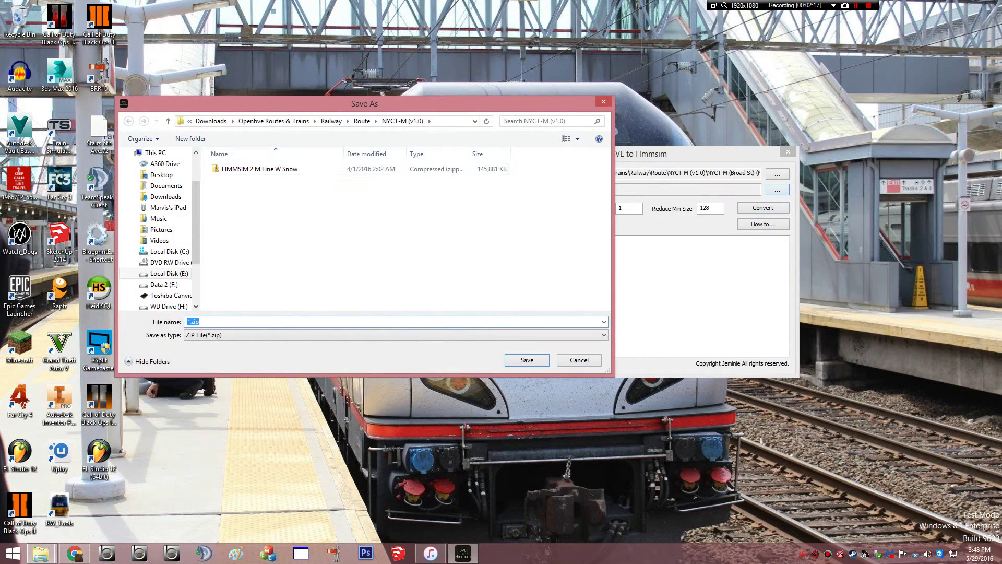
pyautogui.click(272, 169)
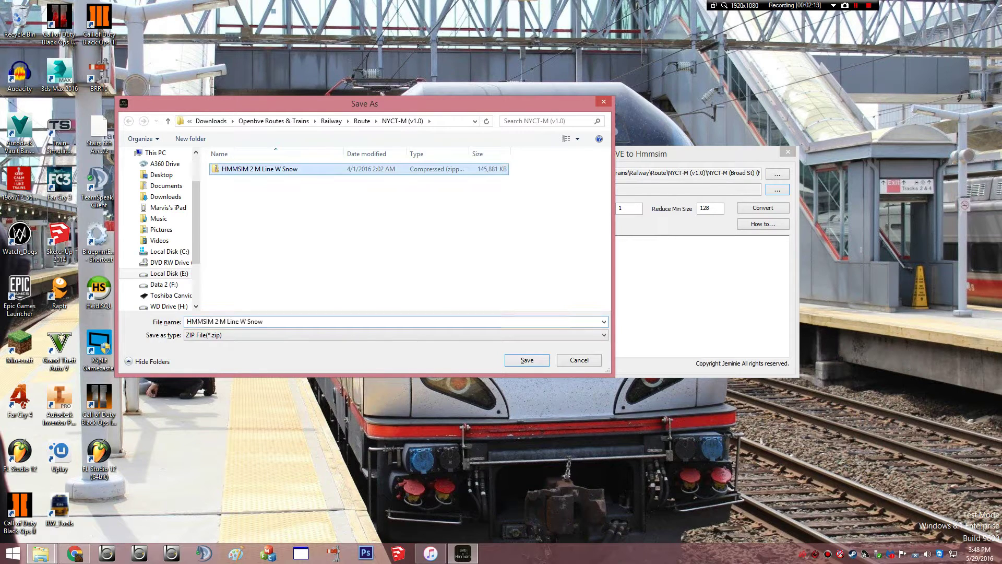
pyautogui.rightClick(307, 170)
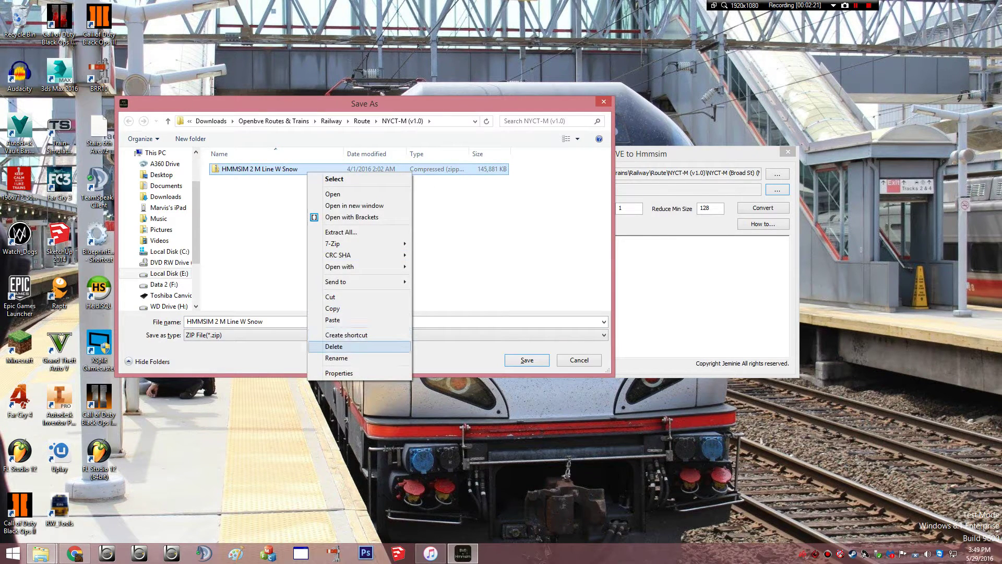
pyautogui.click(334, 346)
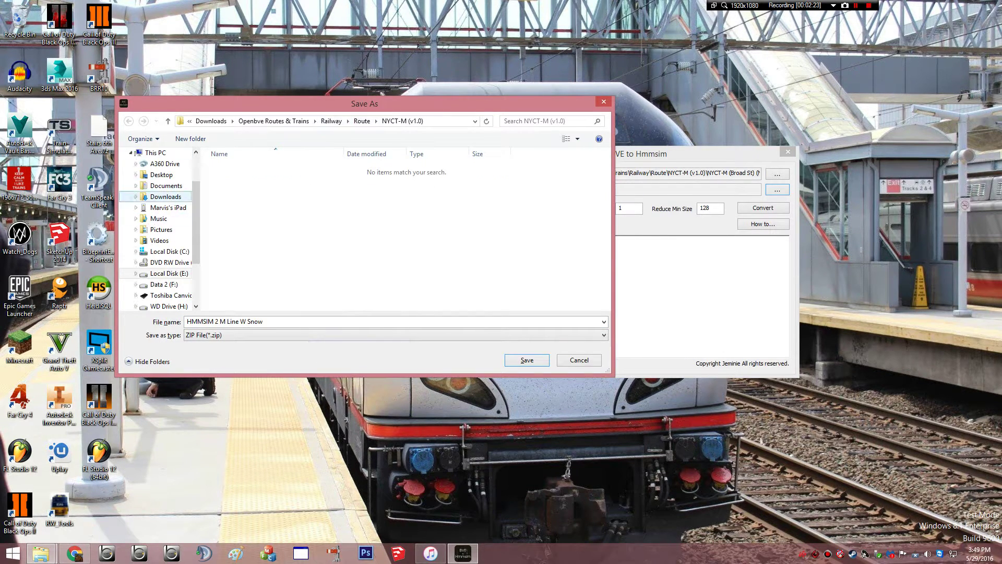
# - Choose the Hmmsim folder on Local Disk (E:) as the output location and name the ZIP file Hmmsim (M) Snow
pyautogui.click(168, 273)
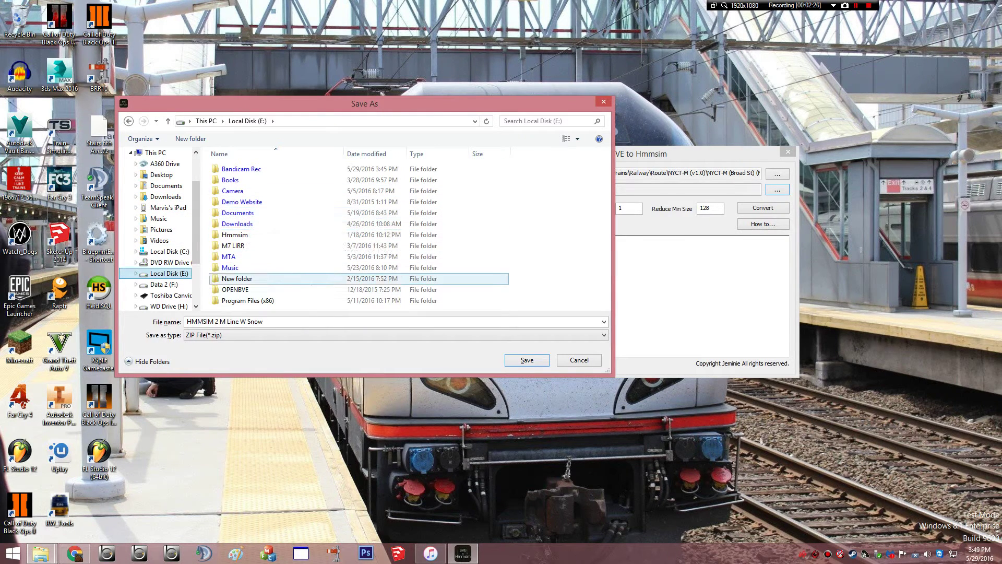
pyautogui.scroll(-1, 246, 278)
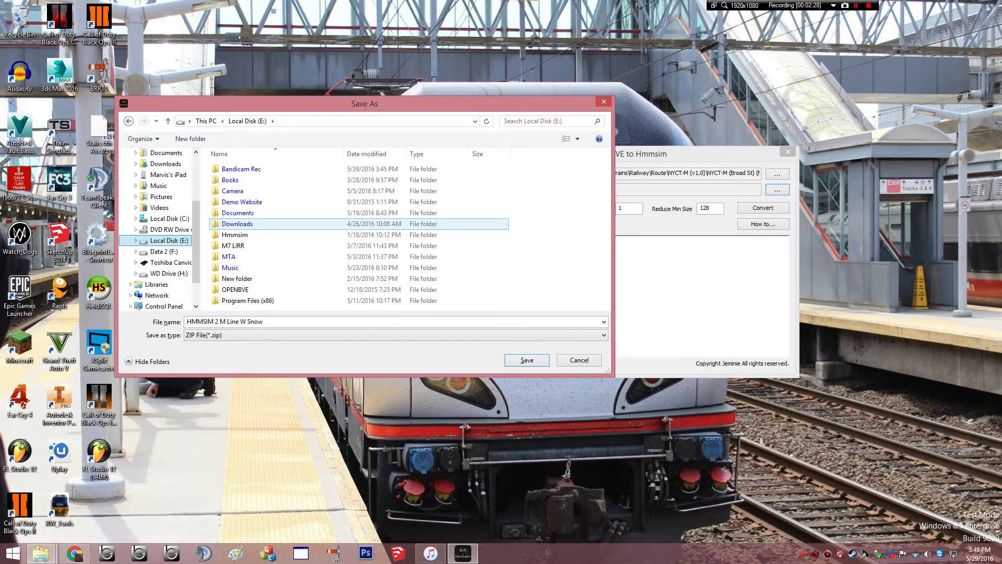
pyautogui.doubleClick(234, 235)
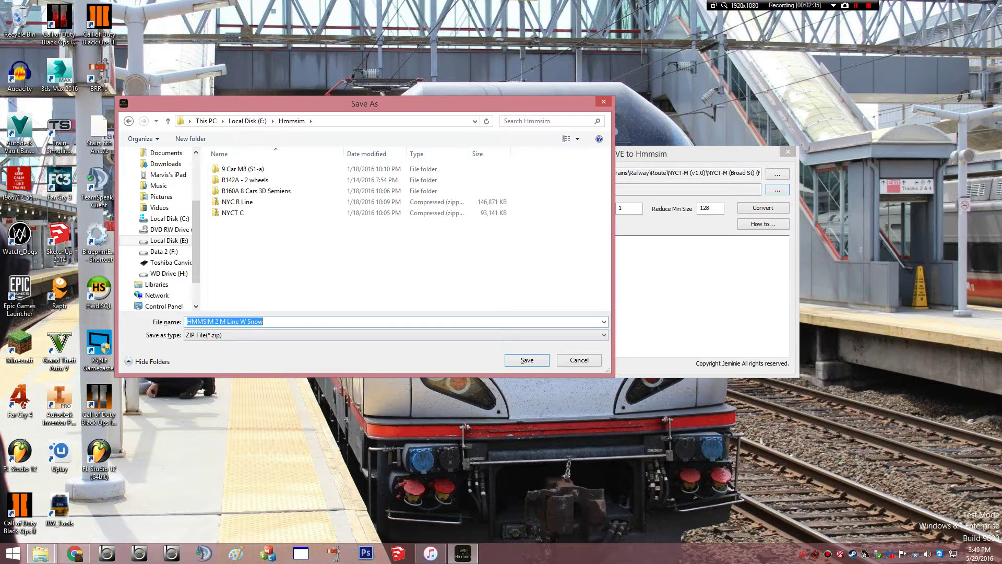
pyautogui.write('hmm')
pyautogui.press('BackSpace')
pyautogui.press('BackSpace')
pyautogui.press('BackSpace')
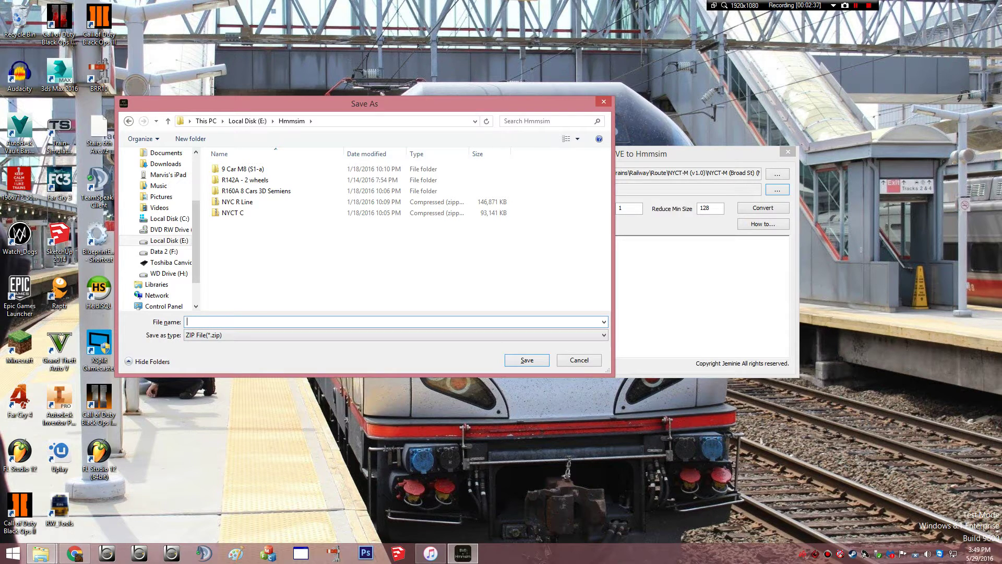
pyautogui.write('Hmmsim M s')
pyautogui.press('BackSpace')
pyautogui.write('(M) Sniow')
# - Switch to File Explorer and copy the selected train files in the R160A 8 Cars 3D Semiens folder
pyautogui.click(41, 553)
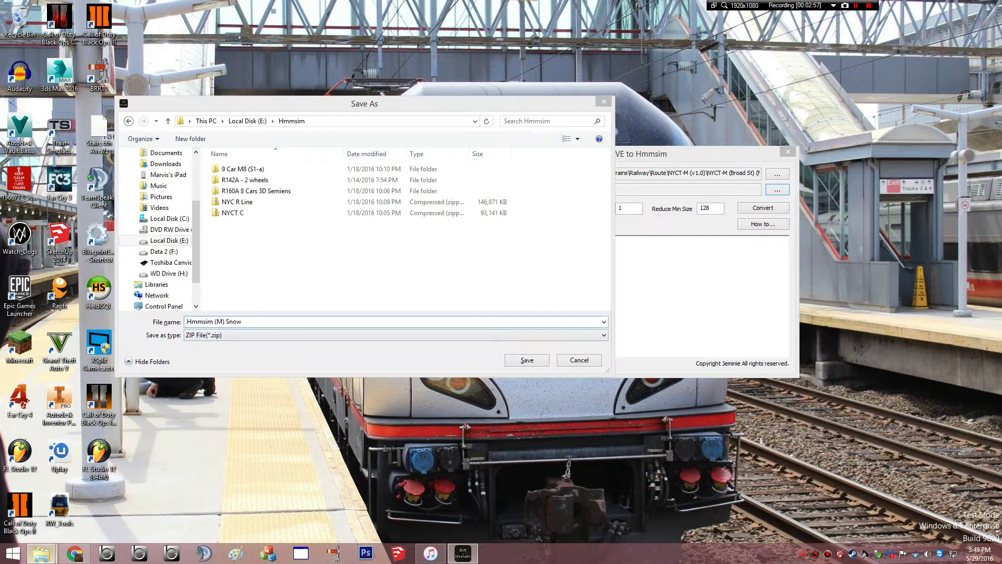
pyautogui.moveTo(68, 499)
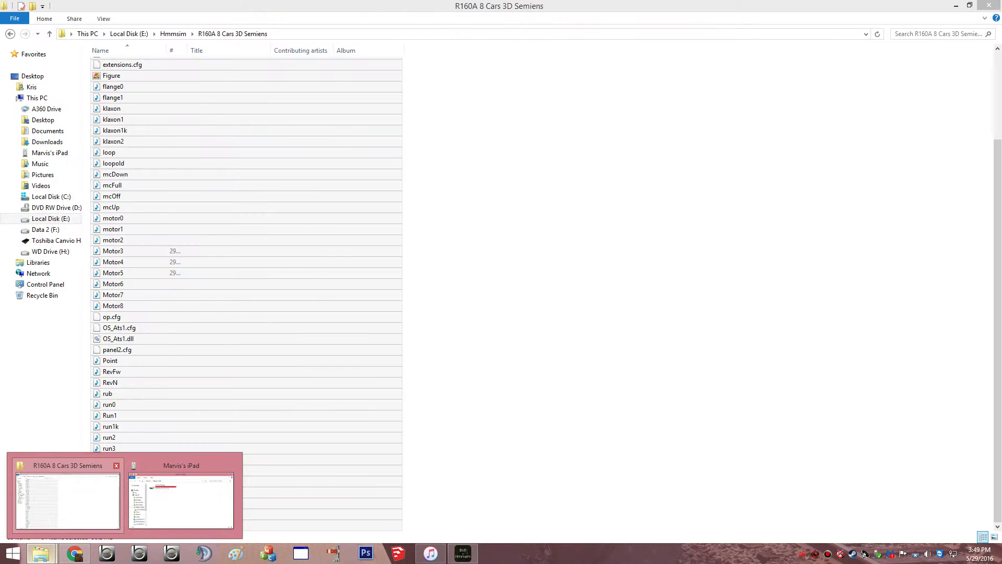
pyautogui.click(68, 498)
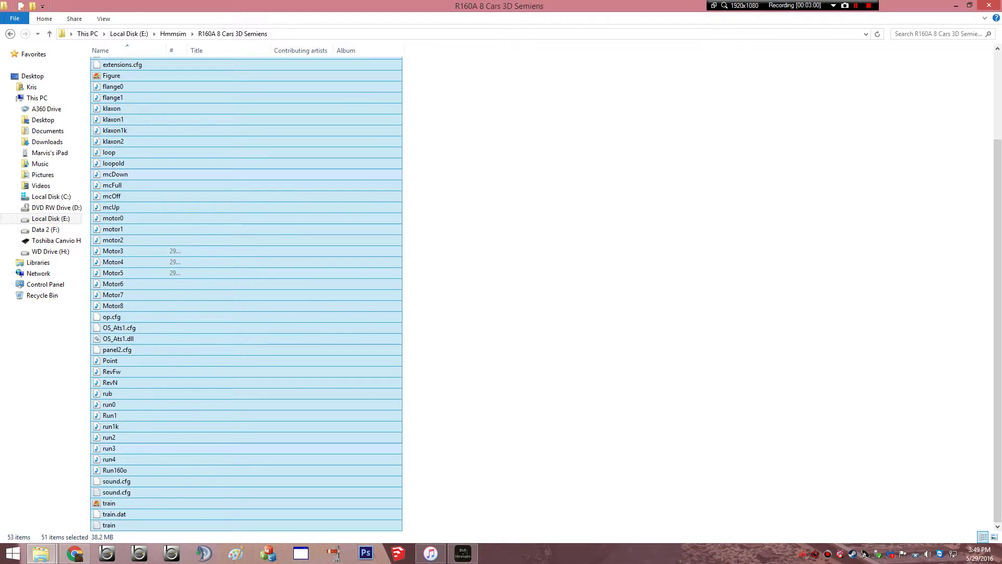
pyautogui.scroll(4, 246, 293)
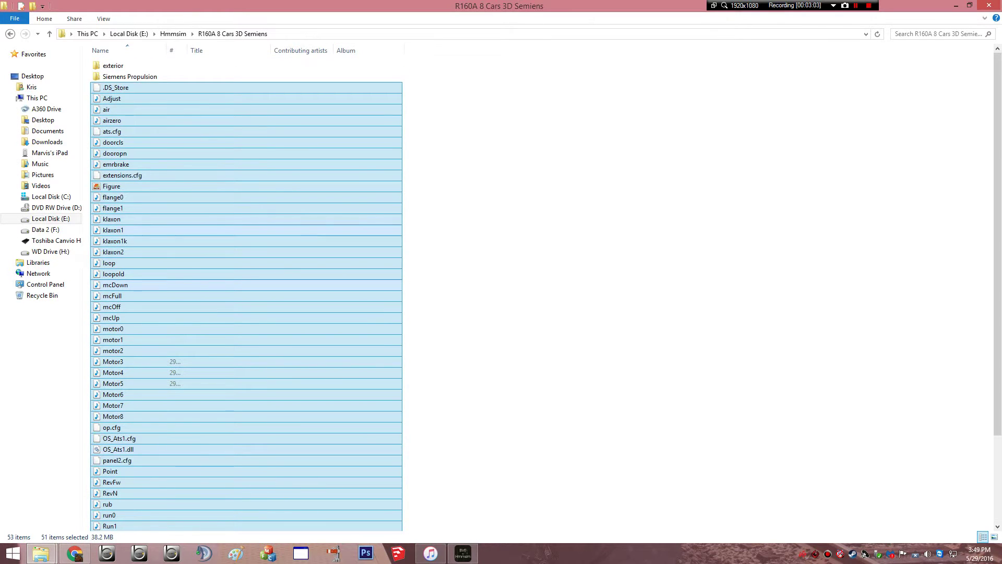
pyautogui.rightClick(208, 223)
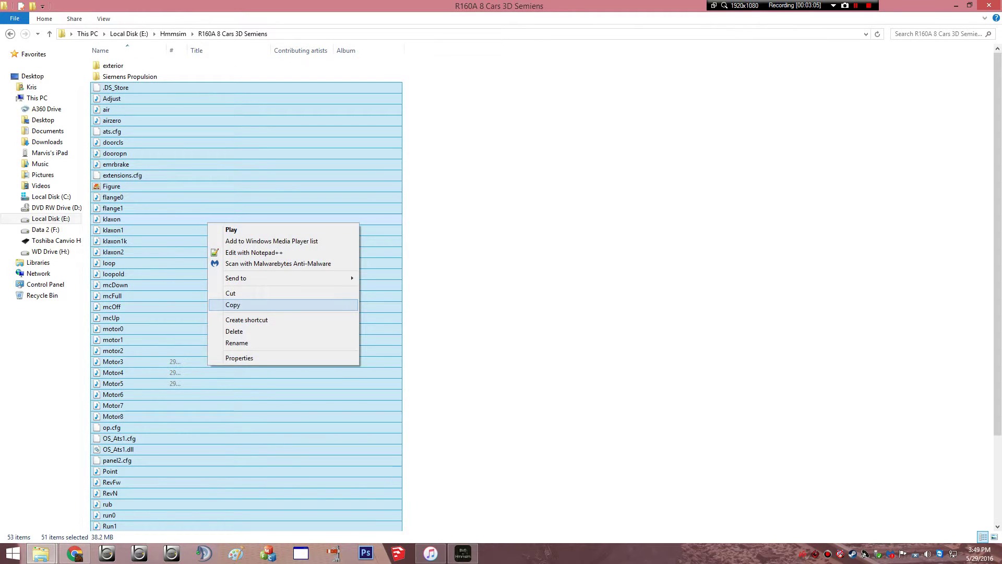
pyautogui.click(233, 305)
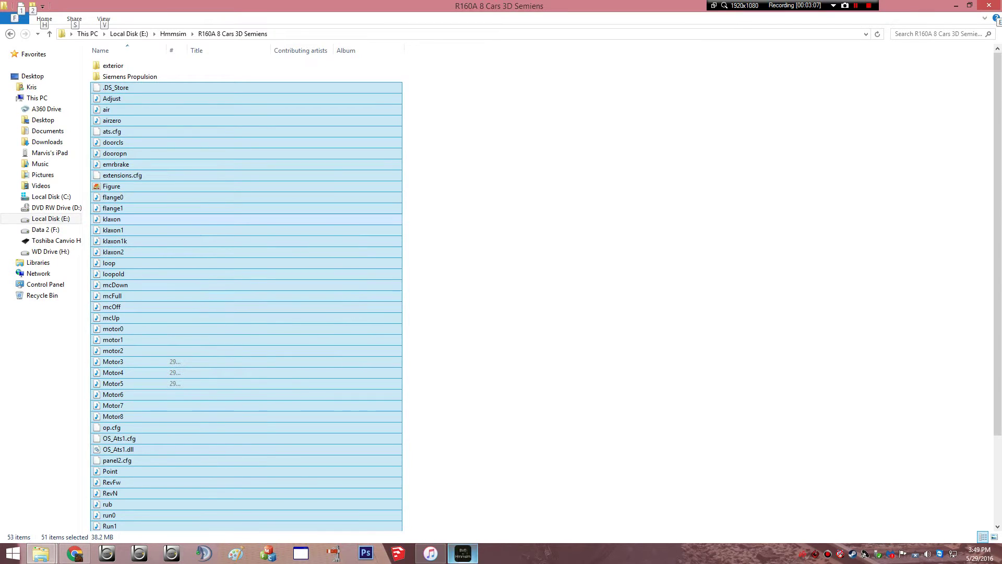
# - Confirm the converter's output file and open the Hmmsim folder on Local Disk (E:) in the iPad's File Explorer window, beside the converter
pyautogui.click(463, 554)
pyautogui.click(527, 360)
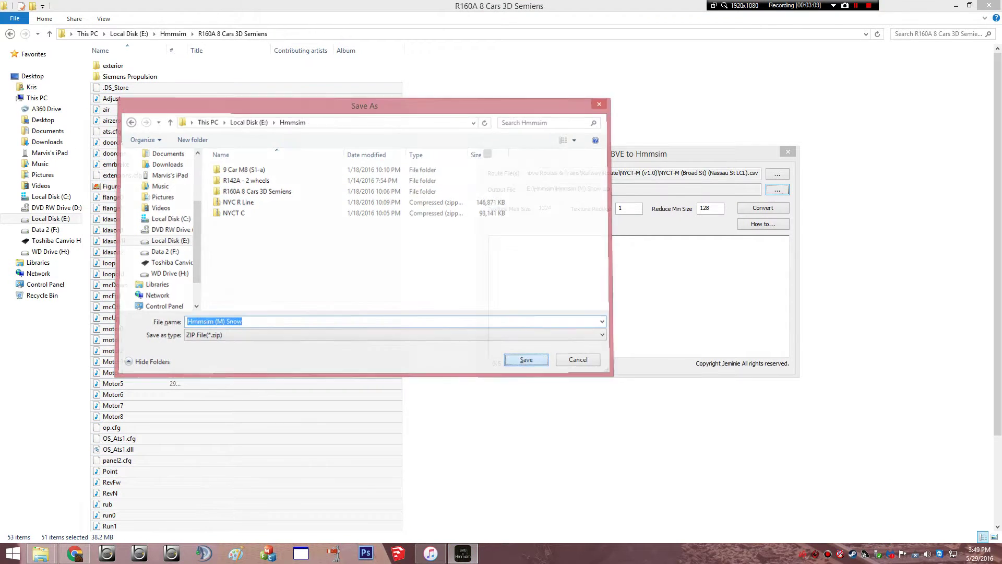
pyautogui.moveTo(41, 552)
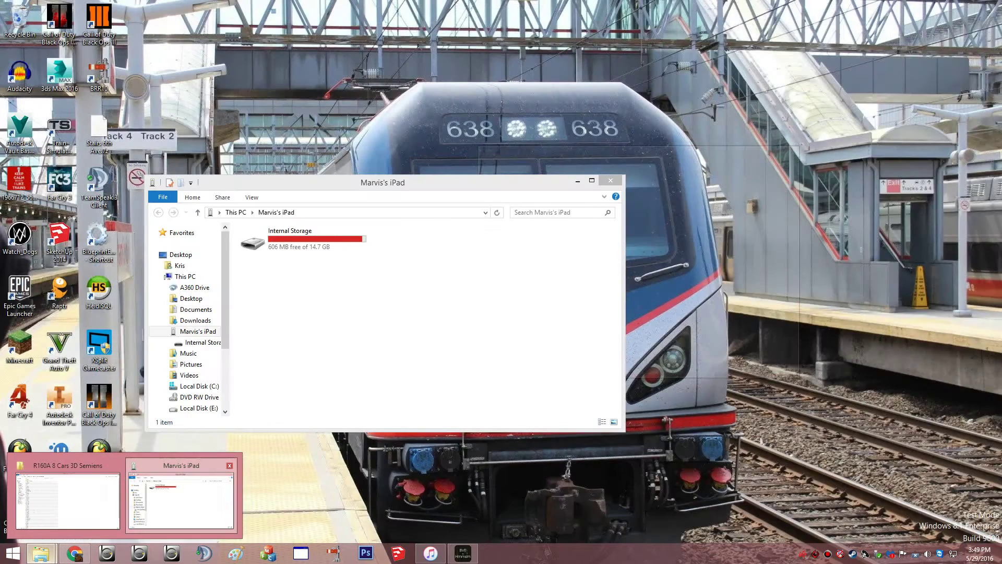
pyautogui.click(180, 499)
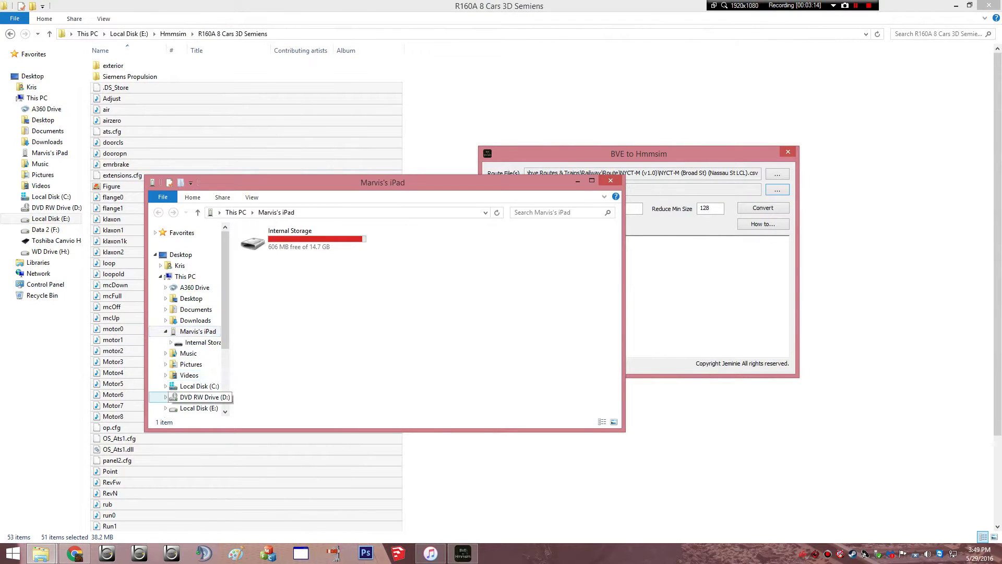
pyautogui.click(199, 408)
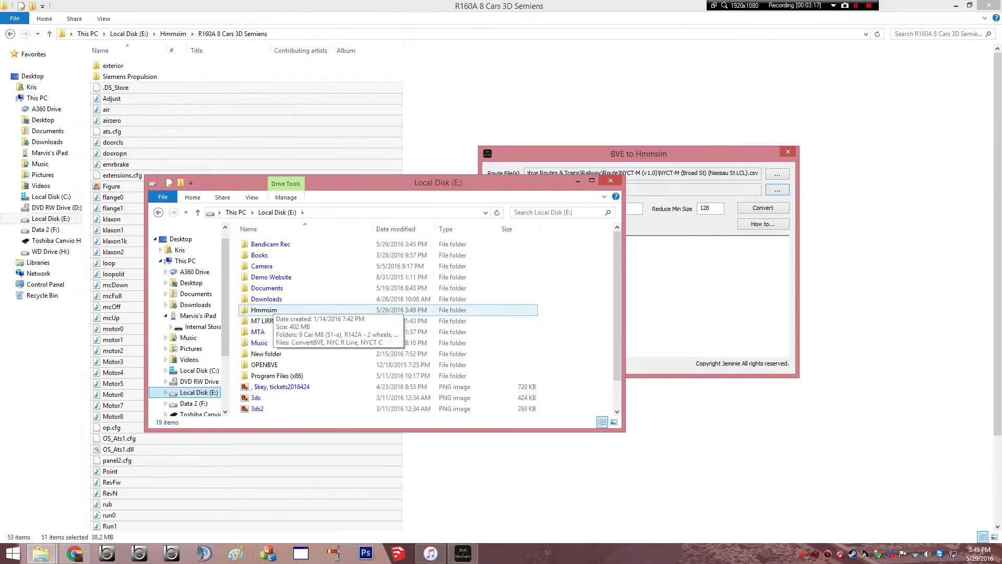
pyautogui.doubleClick(264, 310)
pyautogui.moveTo(365, 183); pyautogui.dragTo(251, 138)
# - Move the BVE to Hmmsim window clear of the folder window and start converting the route
pyautogui.press('alt')
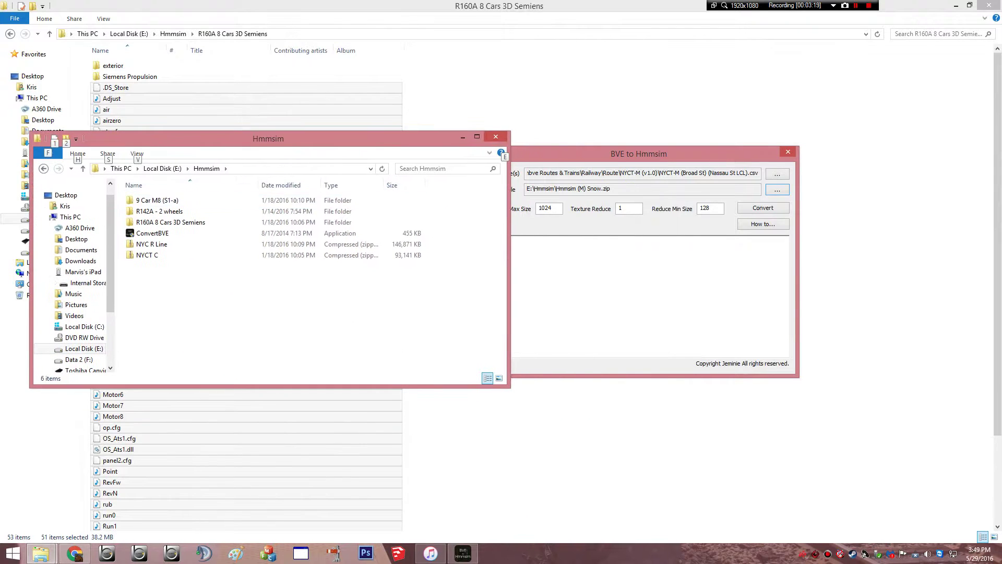
pyautogui.moveTo(718, 162); pyautogui.dragTo(700, 147)
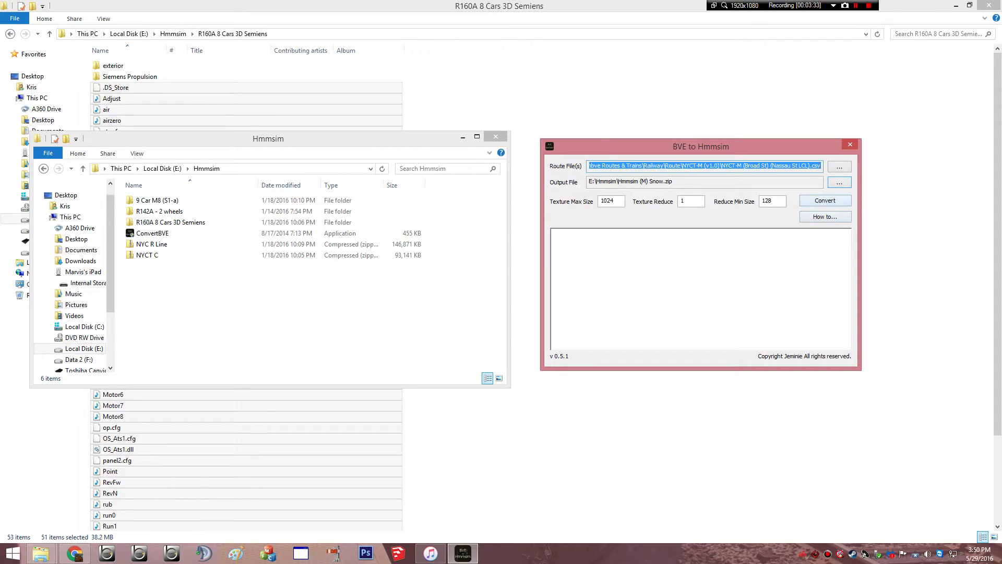
pyautogui.click(826, 200)
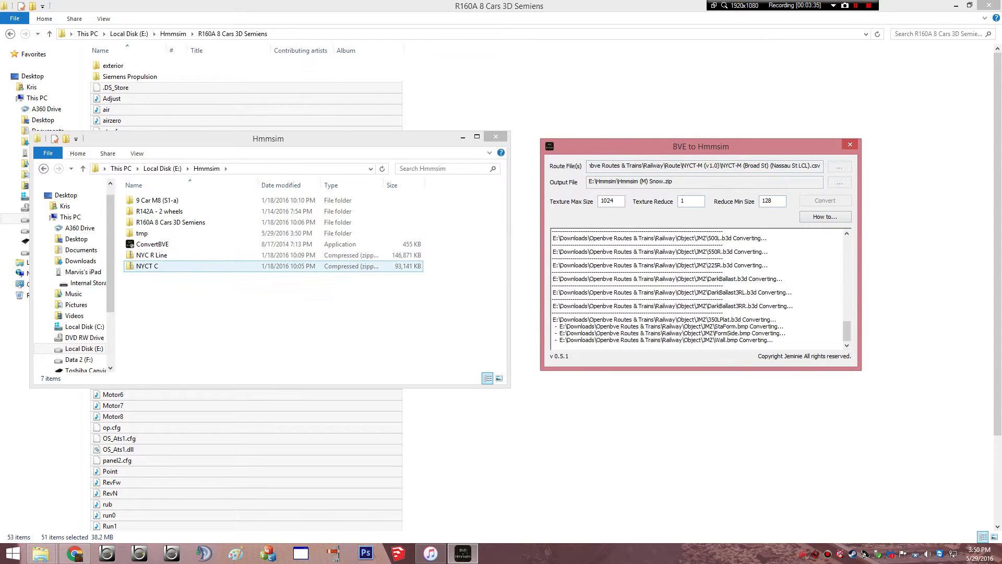
# - Open the r160 (8 cars) folder inside the train folder of Hmmsim's tmp folder
pyautogui.doubleClick(148, 266)
pyautogui.click(44, 168)
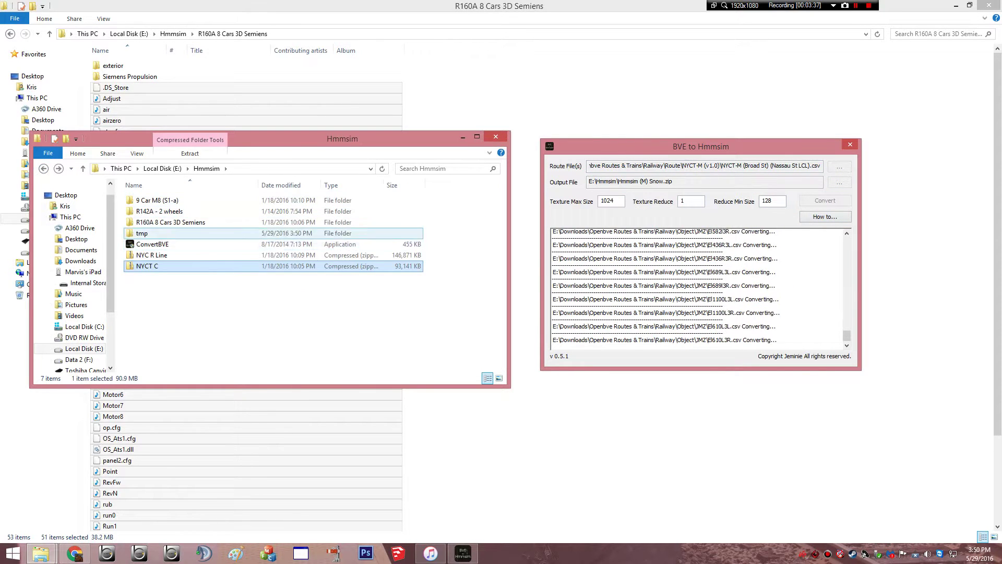
pyautogui.doubleClick(142, 234)
pyautogui.doubleClick(142, 212)
pyautogui.doubleClick(151, 201)
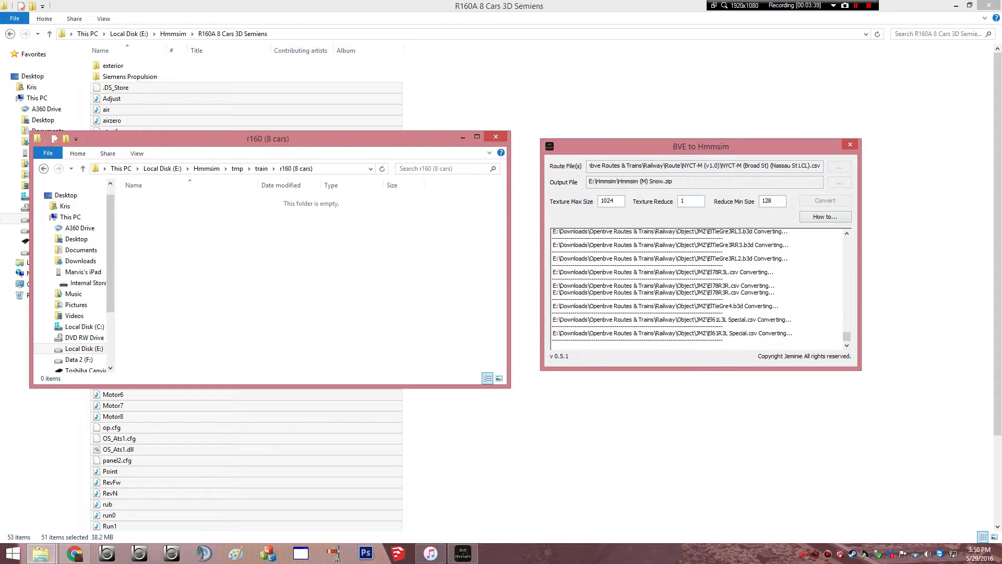
# - Paste the copied train files into the r160 (8 cars) folder and return to the Hmmsim folder
pyautogui.hotkey('ctrl', 'v')
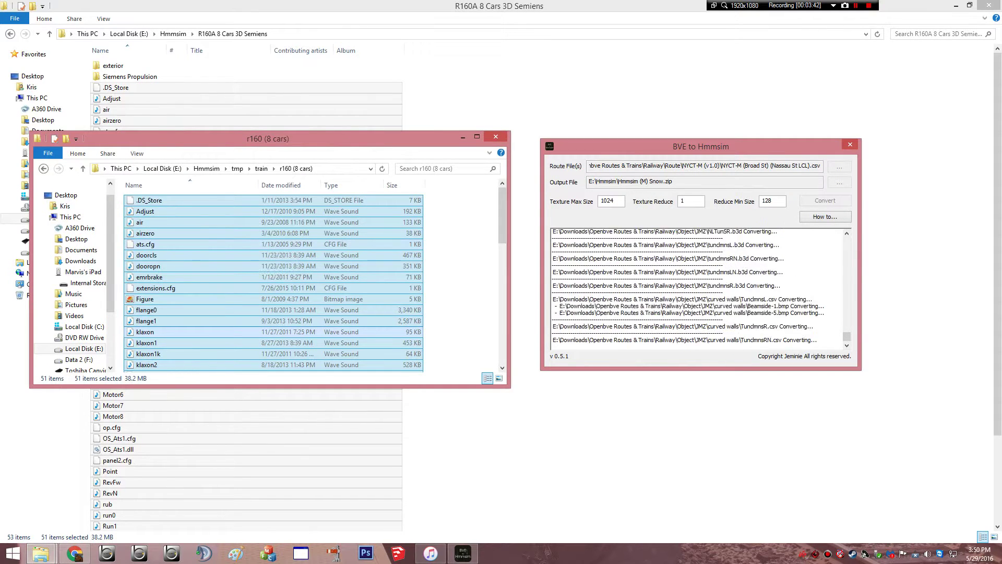
pyautogui.hotkey('alt', 'Up')
pyautogui.hotkey('alt', 'Up')
pyautogui.hotkey('alt', 'Up')
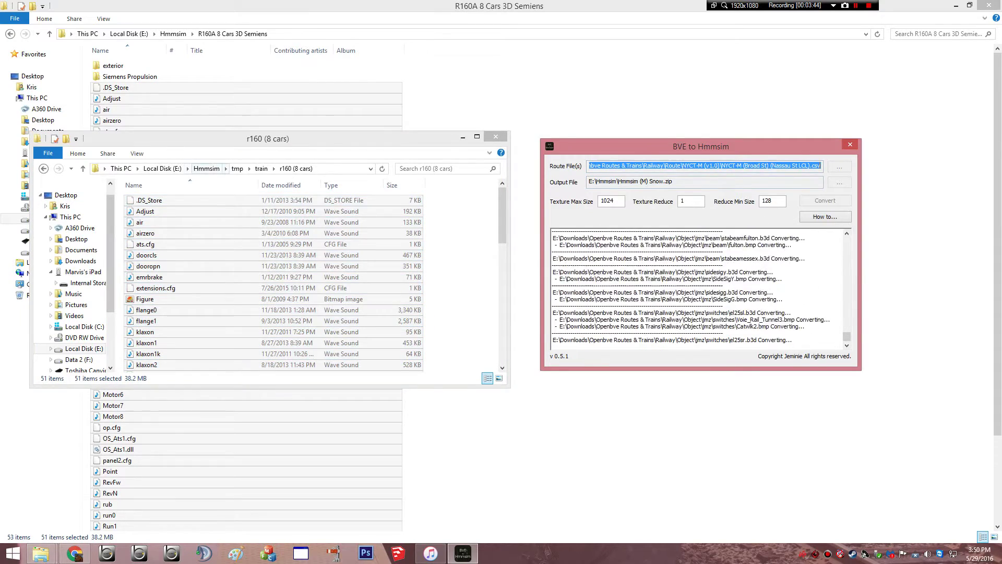
pyautogui.press('alt')
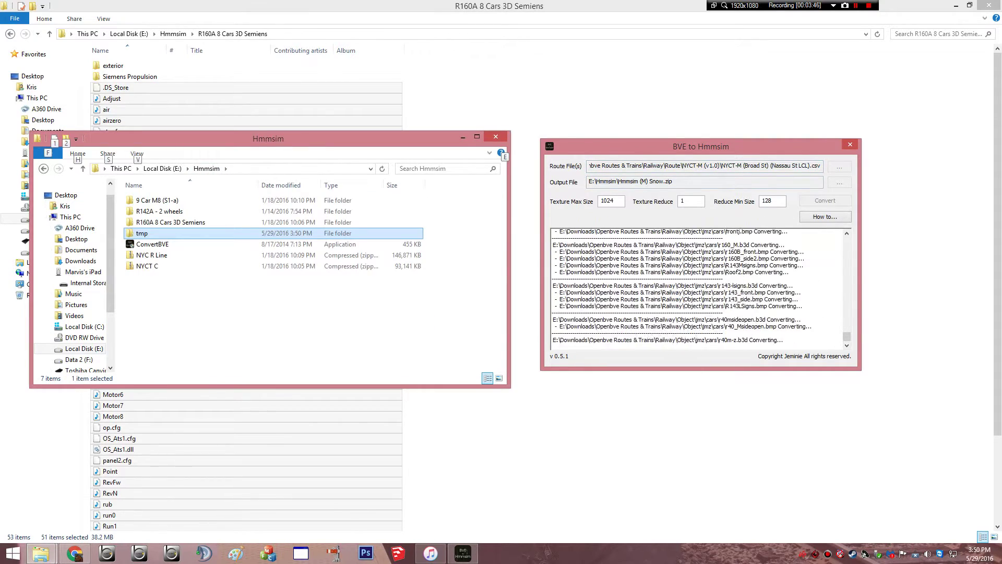
pyautogui.click(308, 318)
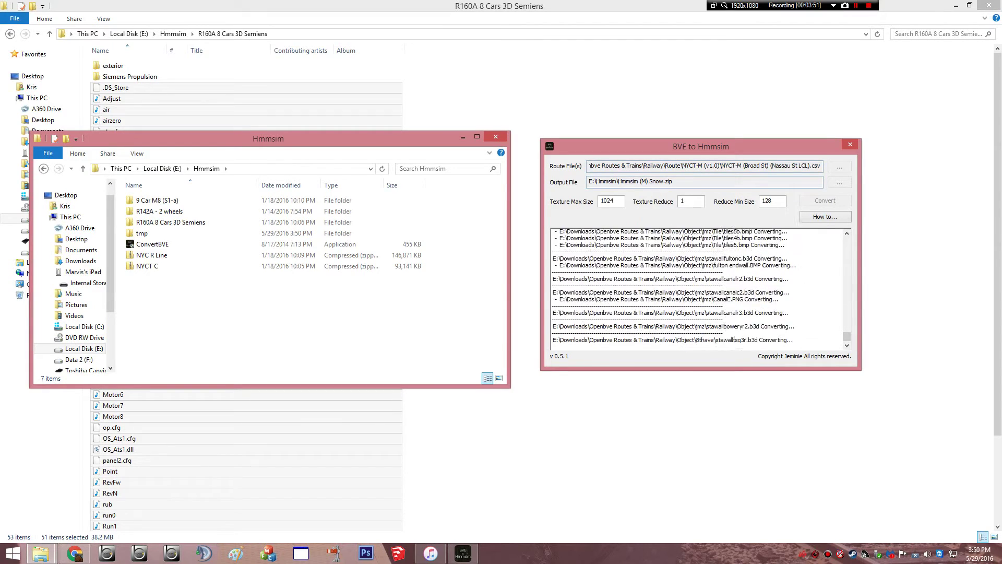
pyautogui.hotkey('alt', 'Tab')
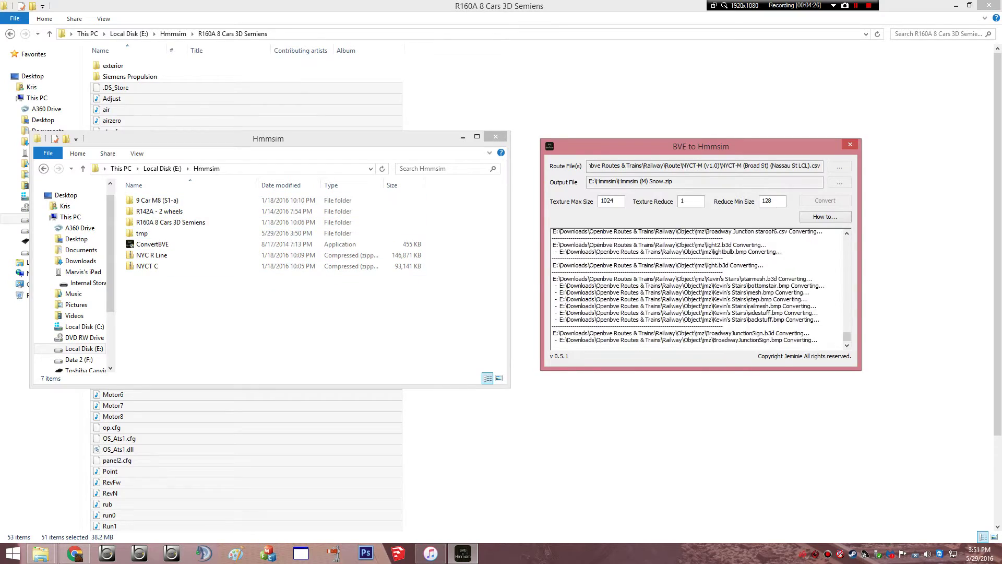
pyautogui.click(292, 319)
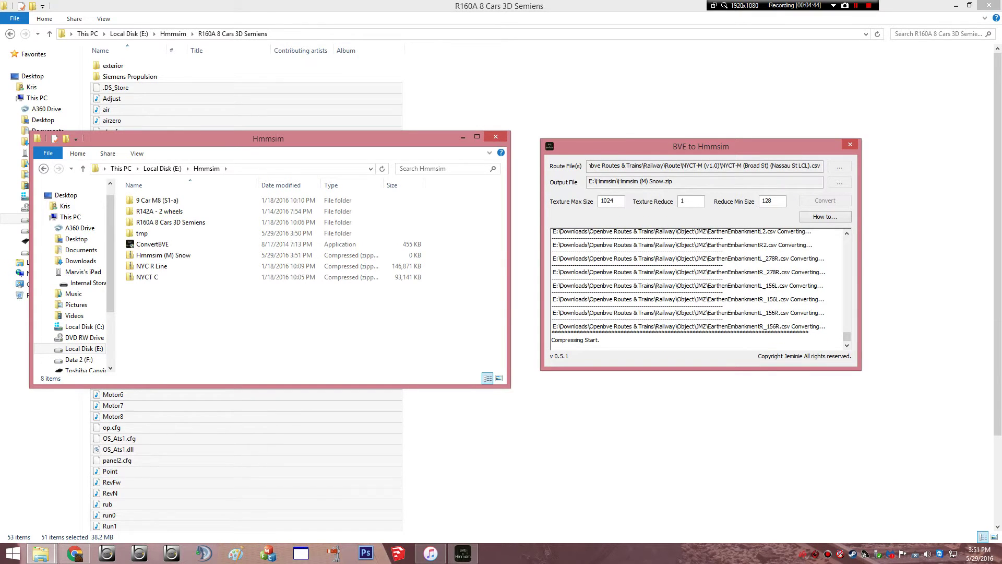
pyautogui.hotkey('alt', 'Tab')
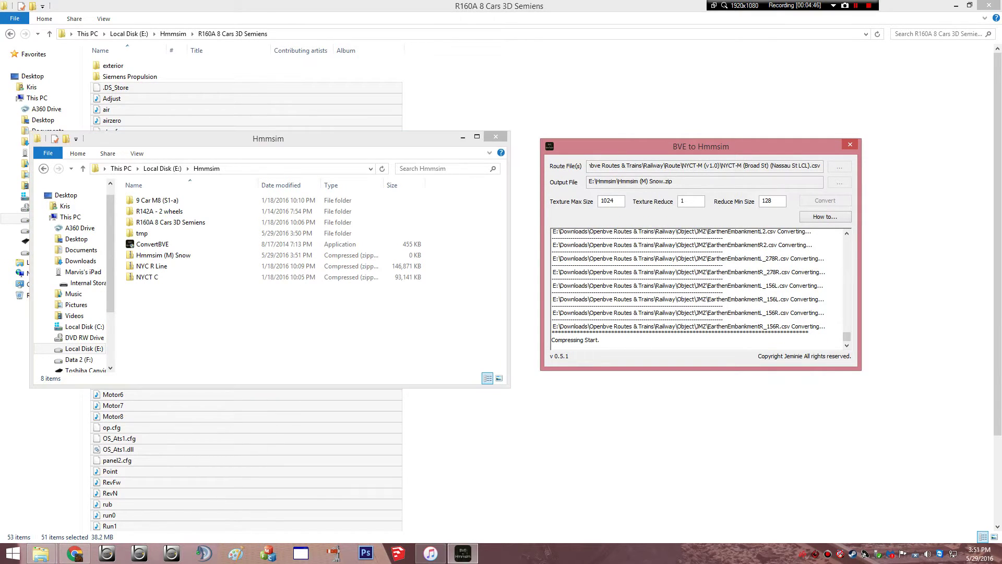
pyautogui.hotkey('alt', 'Tab')
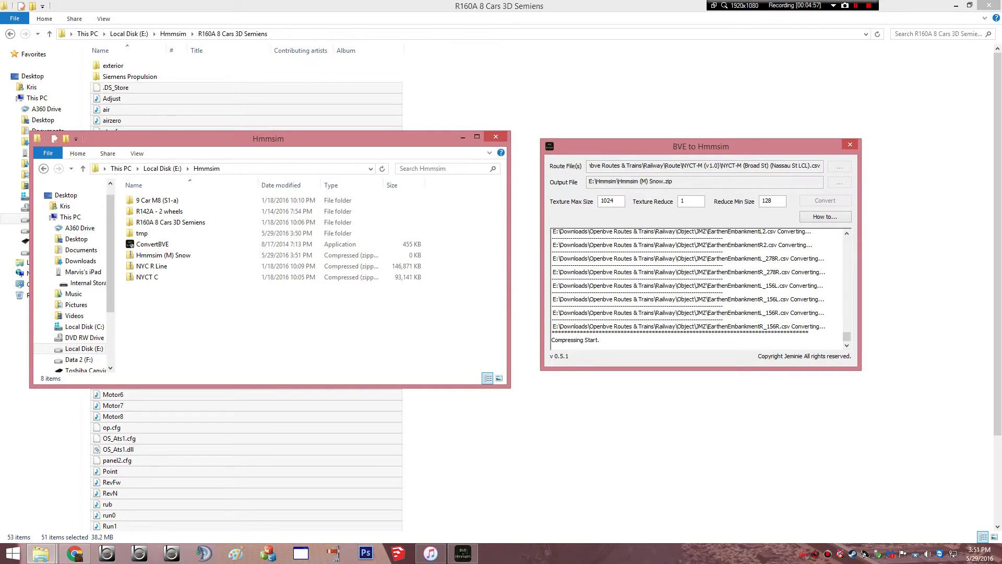
pyautogui.press('alt')
pyautogui.press('Escape')
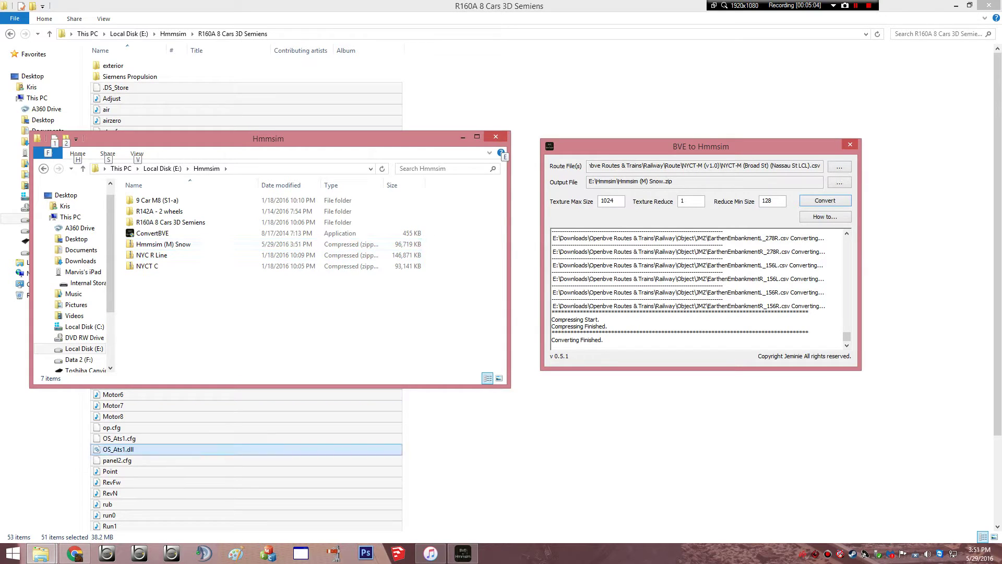
# - Switch to iTunes, add Hmmsim (M) Snow.zip to the Hmmsim app's shared documents and sync the iPad
pyautogui.click(430, 554)
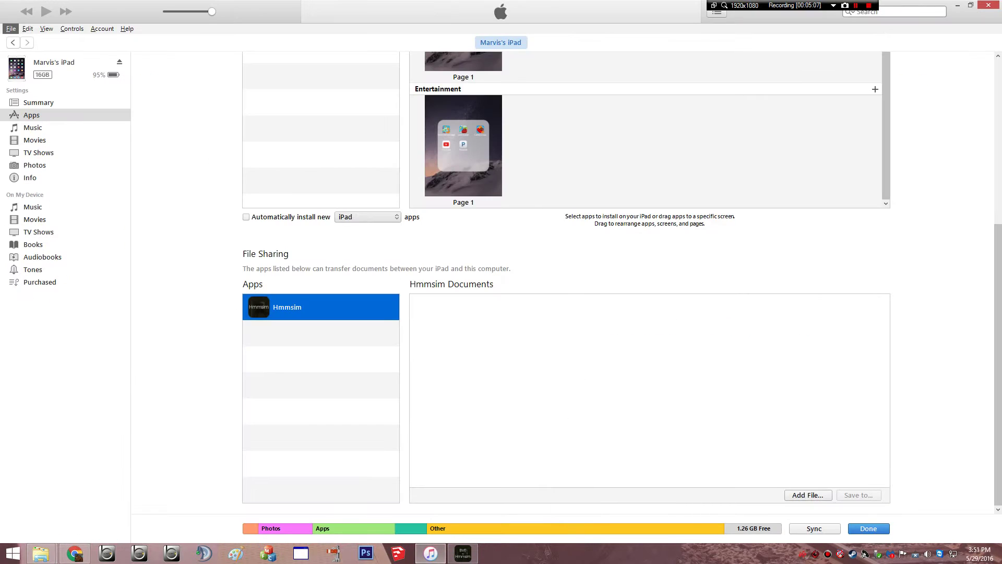
pyautogui.press('alt')
pyautogui.click(808, 495)
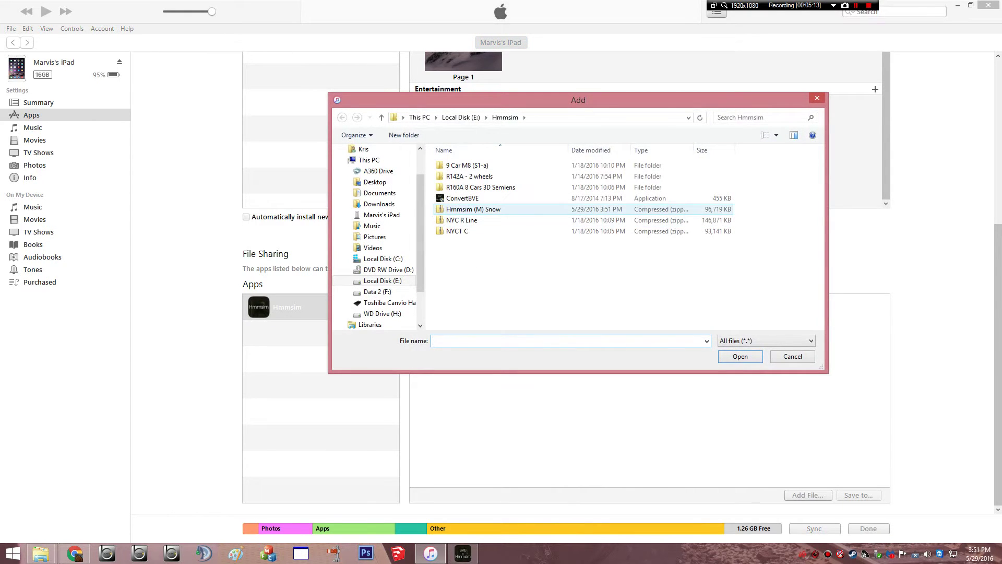
pyautogui.doubleClick(470, 209)
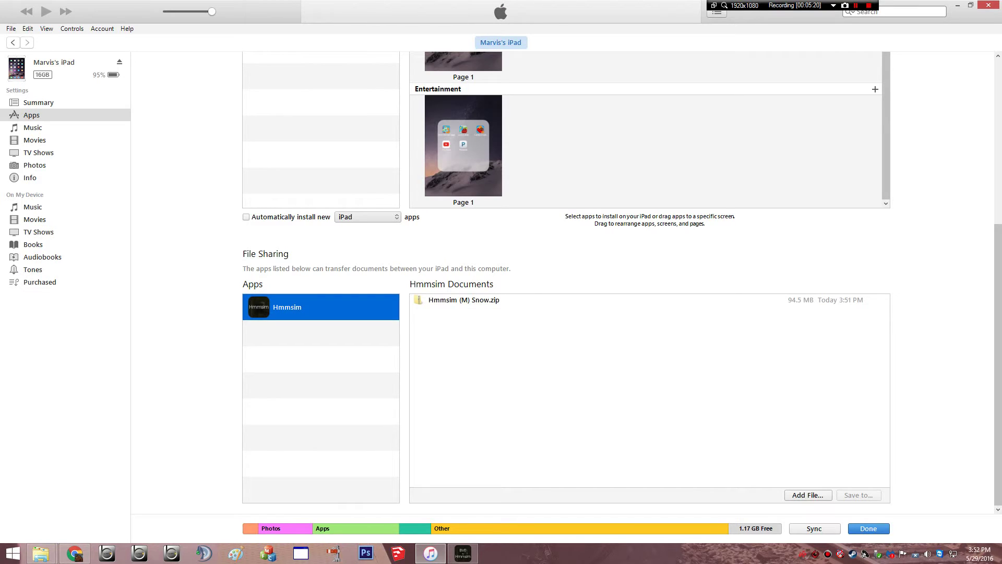
pyautogui.click(814, 528)
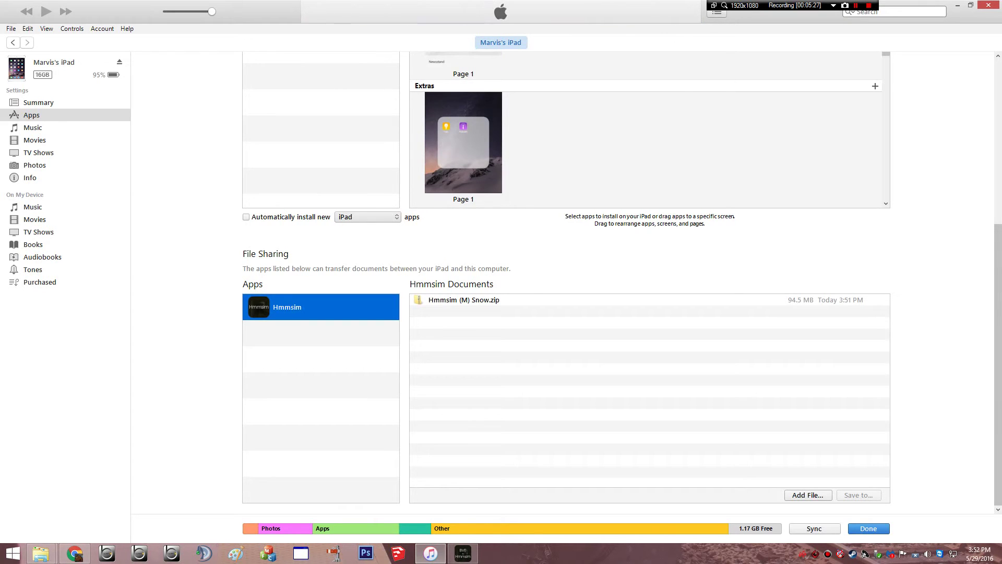
pyautogui.press('alt')
pyautogui.press('alt')
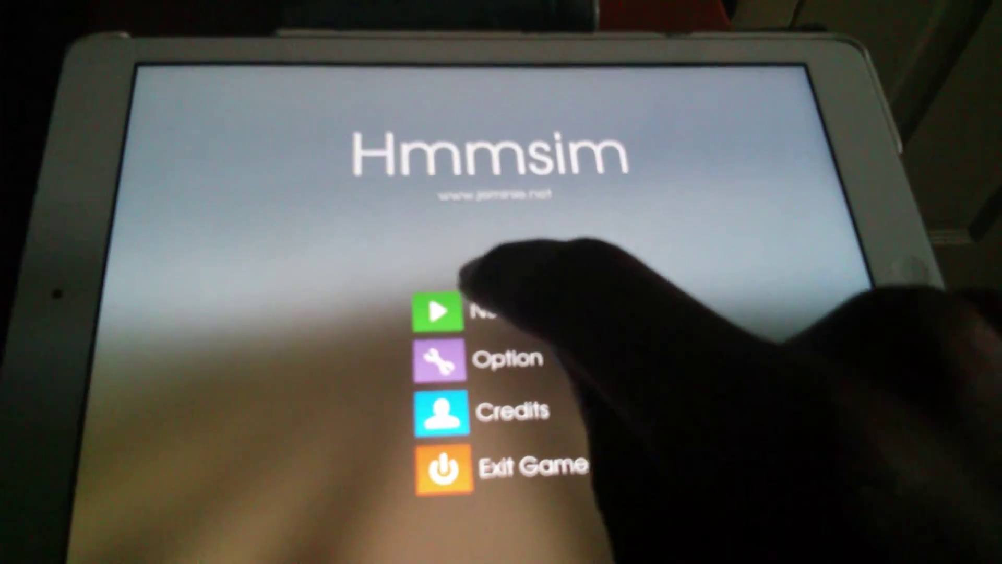
pyautogui.click(449, 310)
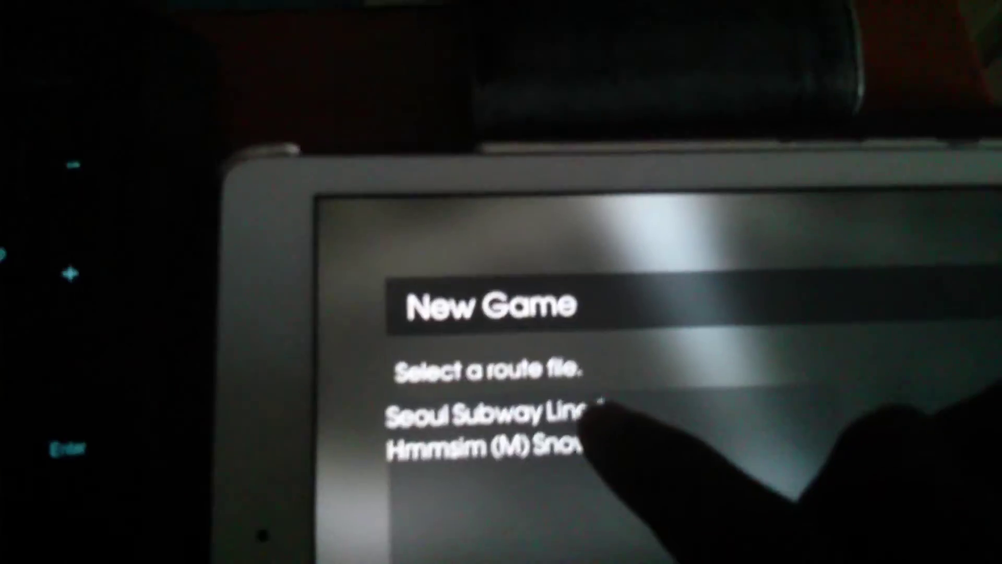
pyautogui.click(579, 446)
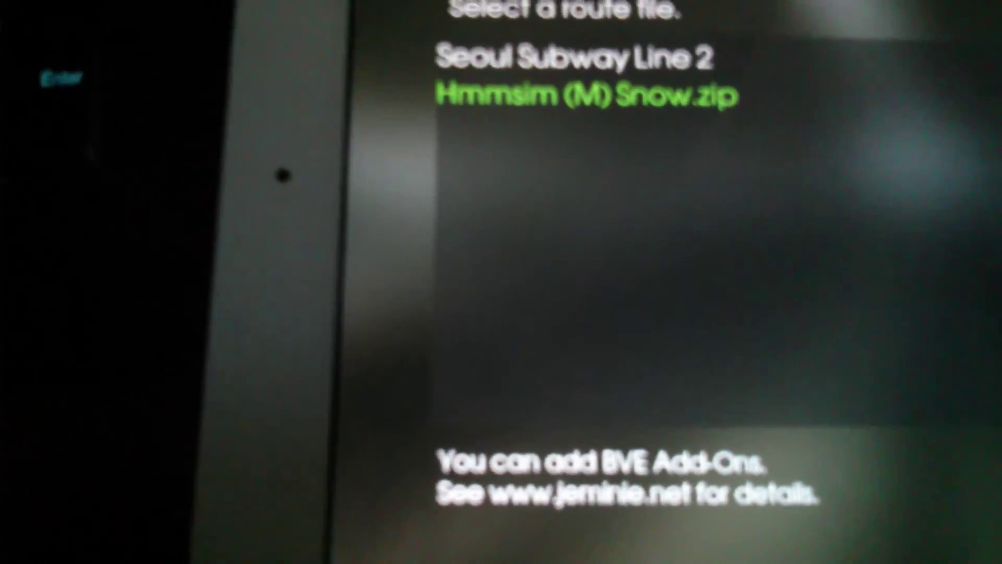
pyautogui.click(816, 476)
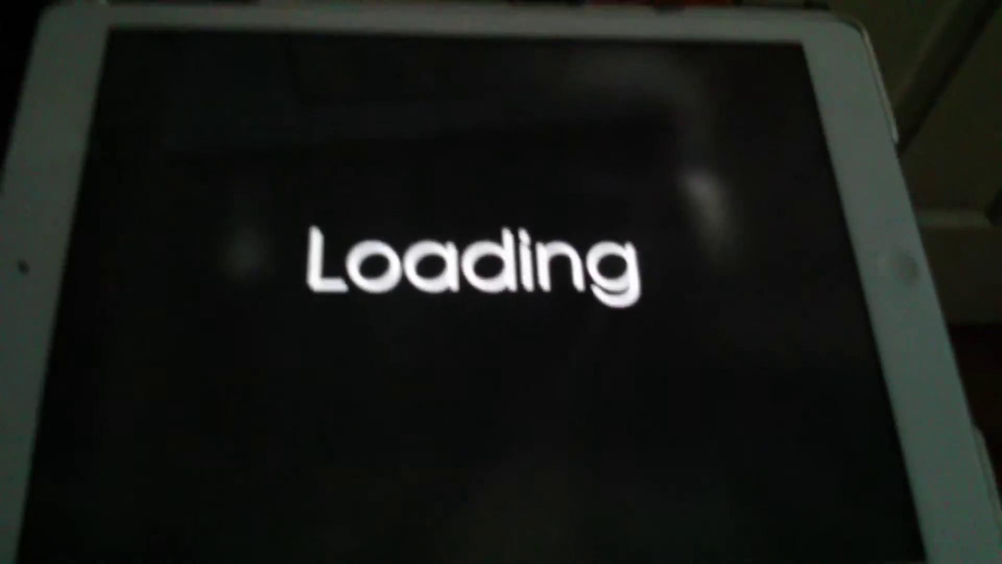